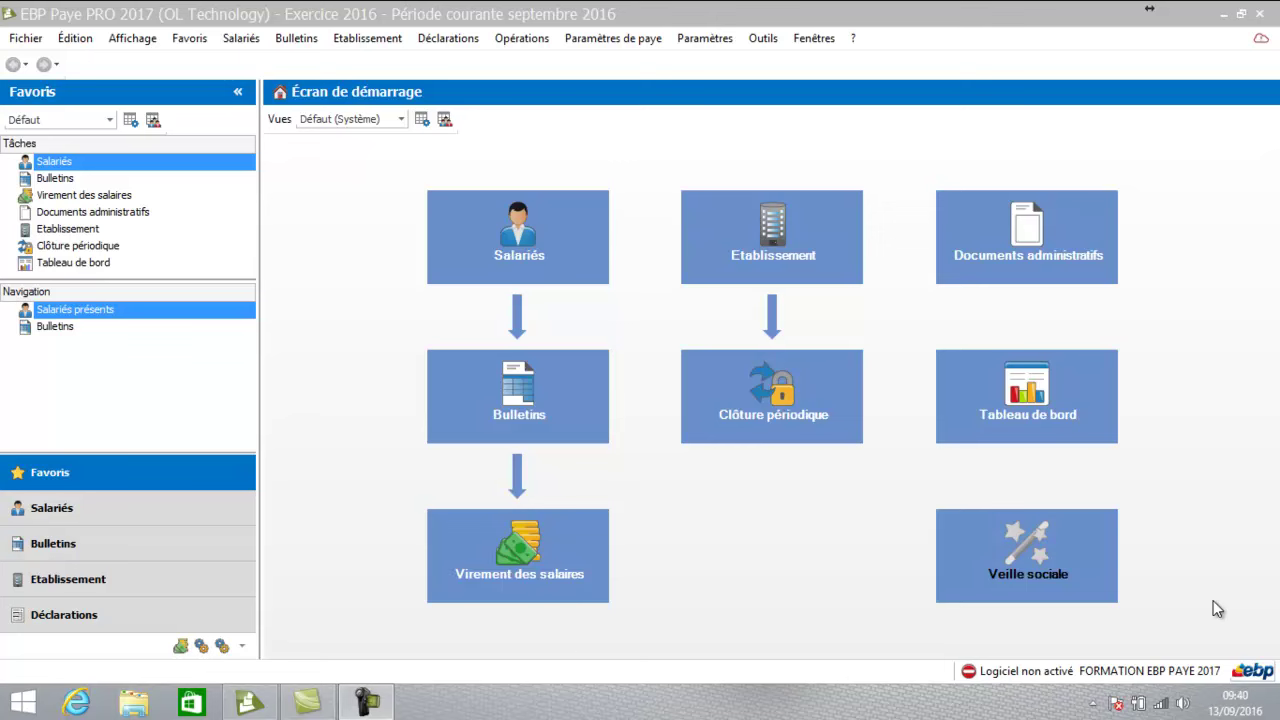
- Open the monthly ceiling constant PLAFASS from the value-type constants of the payroll parameters
left_click(203, 646)
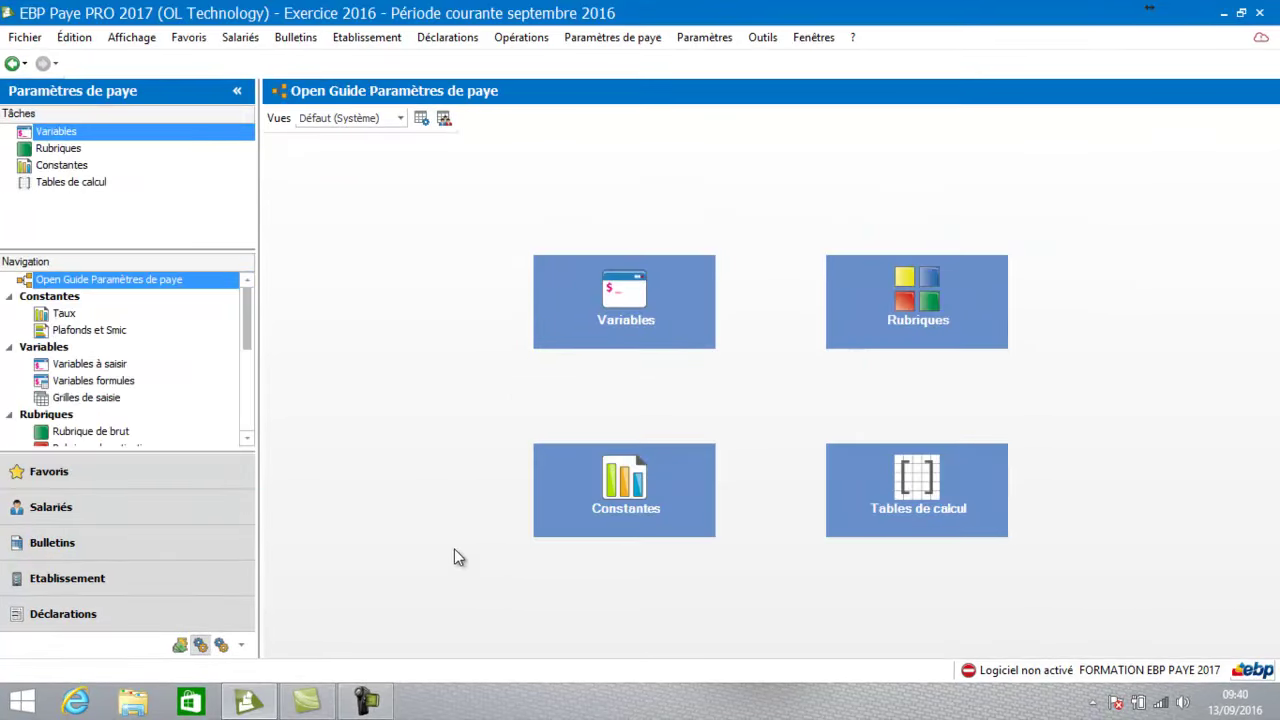
left_click(585, 510)
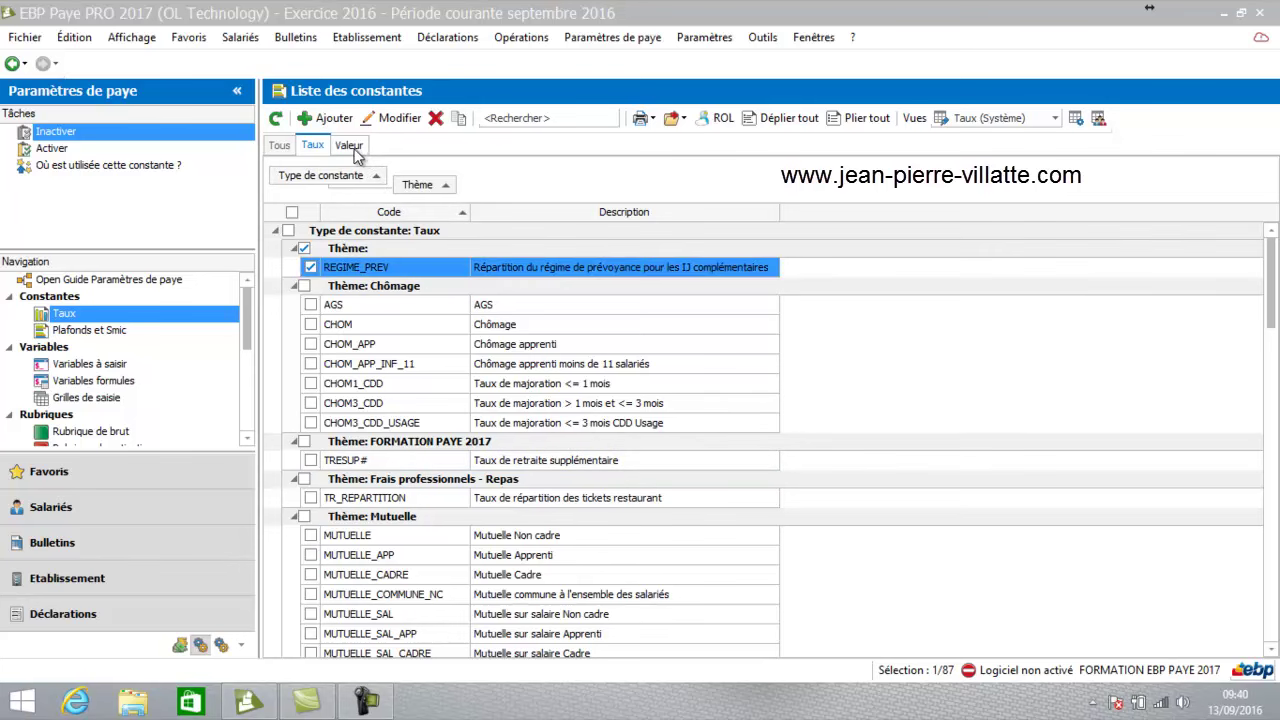
left_click(350, 146)
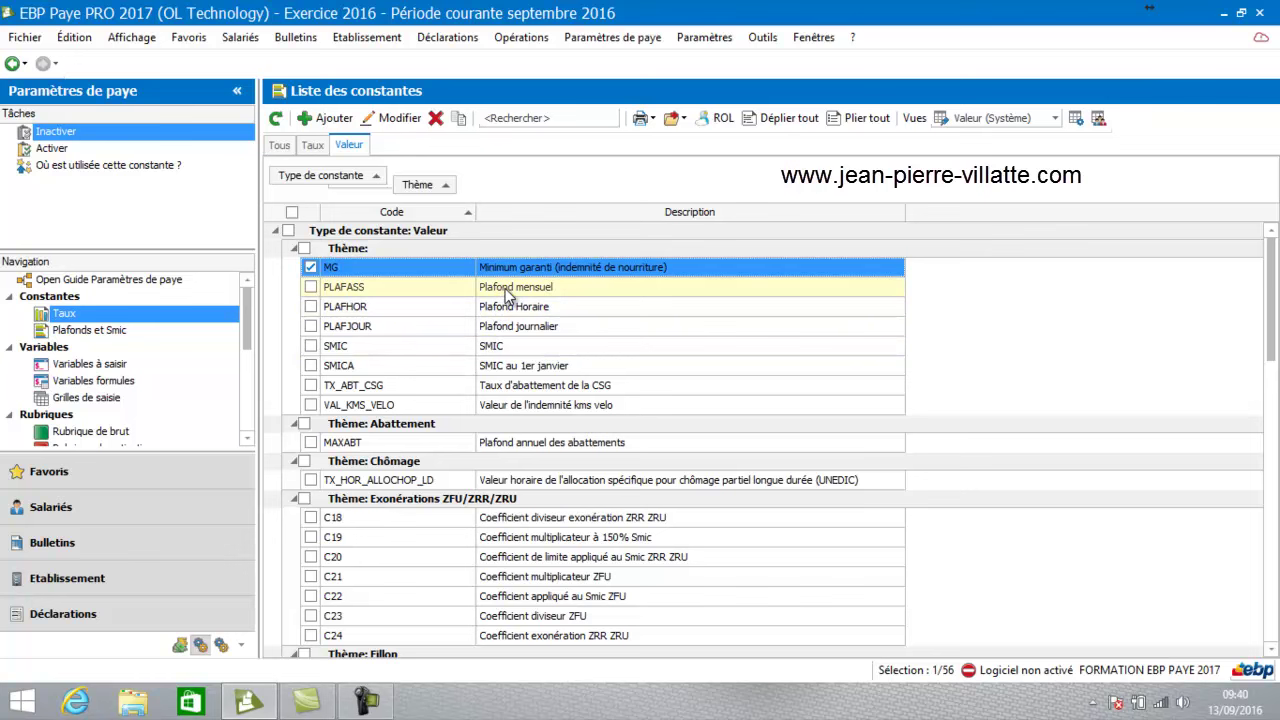
left_click(505, 288)
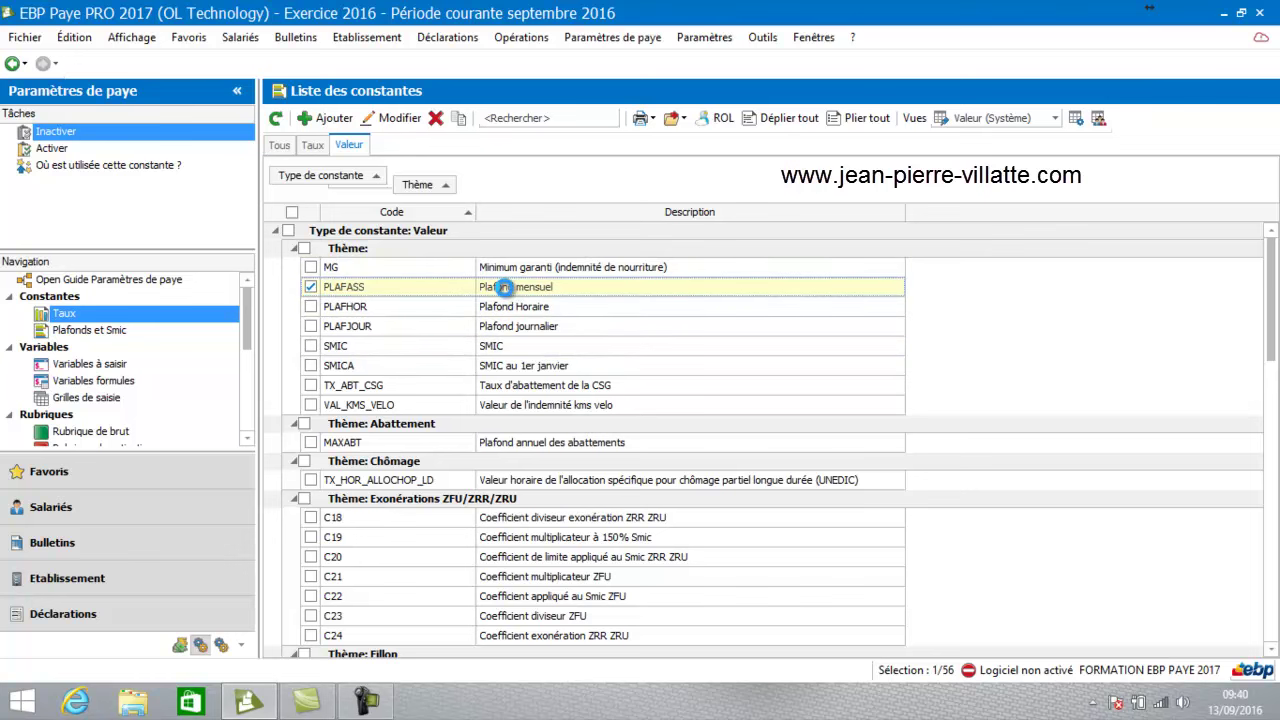
double_click(505, 288)
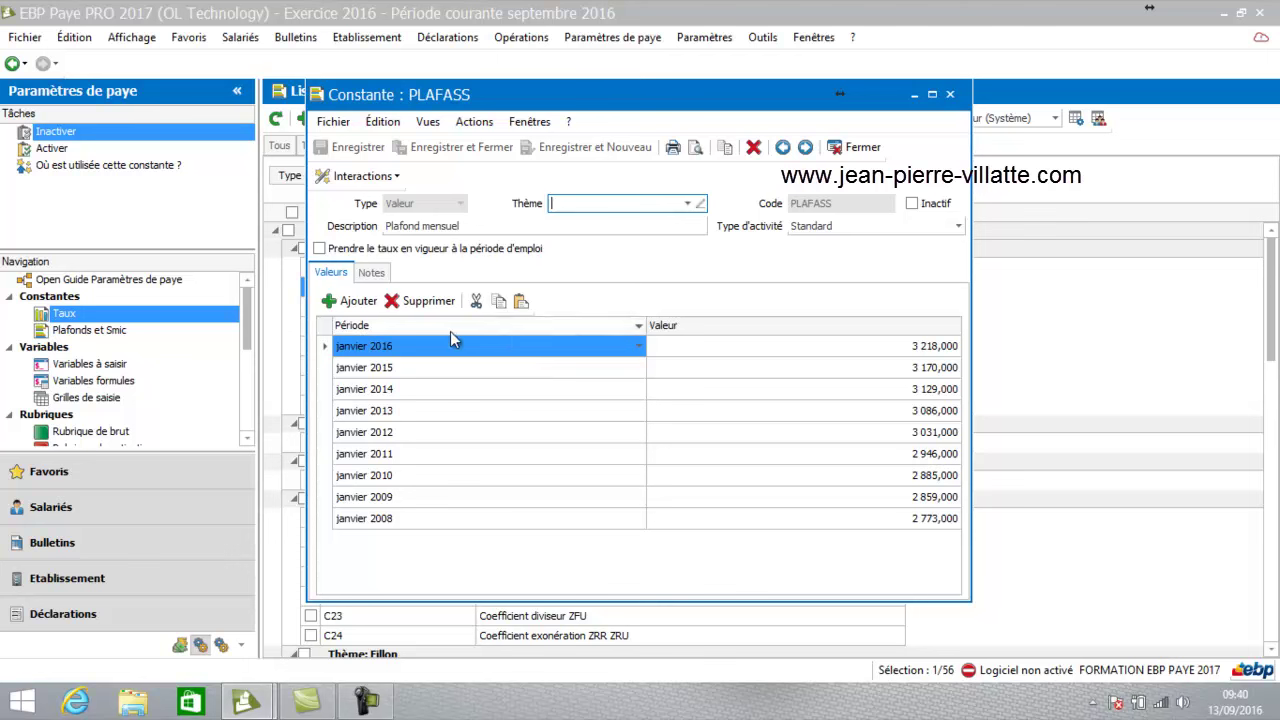
- Add a new value line to the PLAFASS constant with the period set to January 2017
left_click(352, 301)
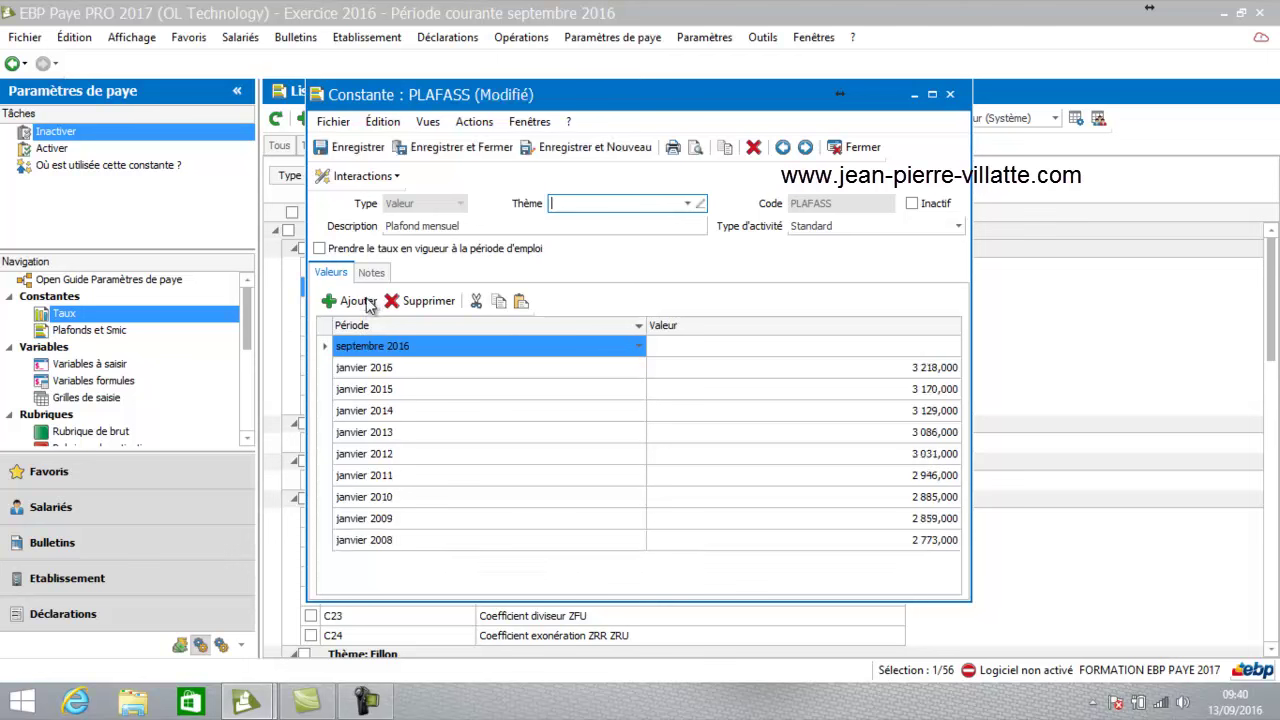
left_click(390, 350)
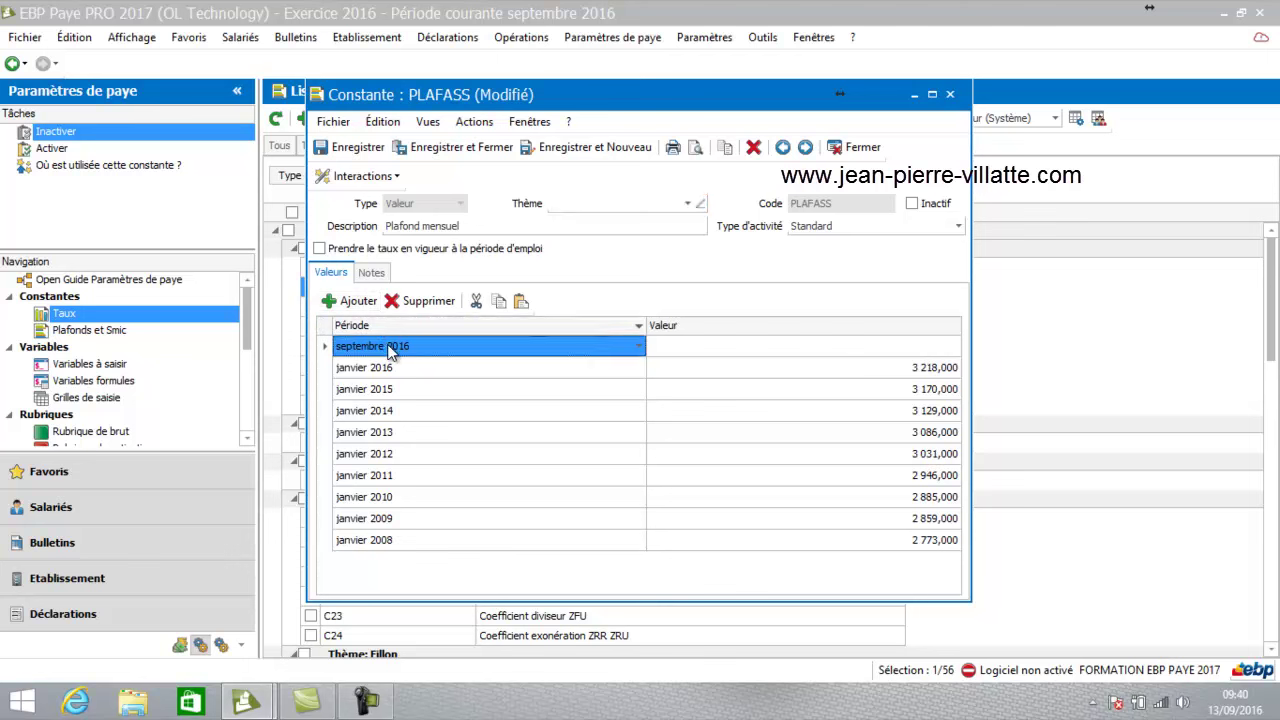
left_click(638, 346)
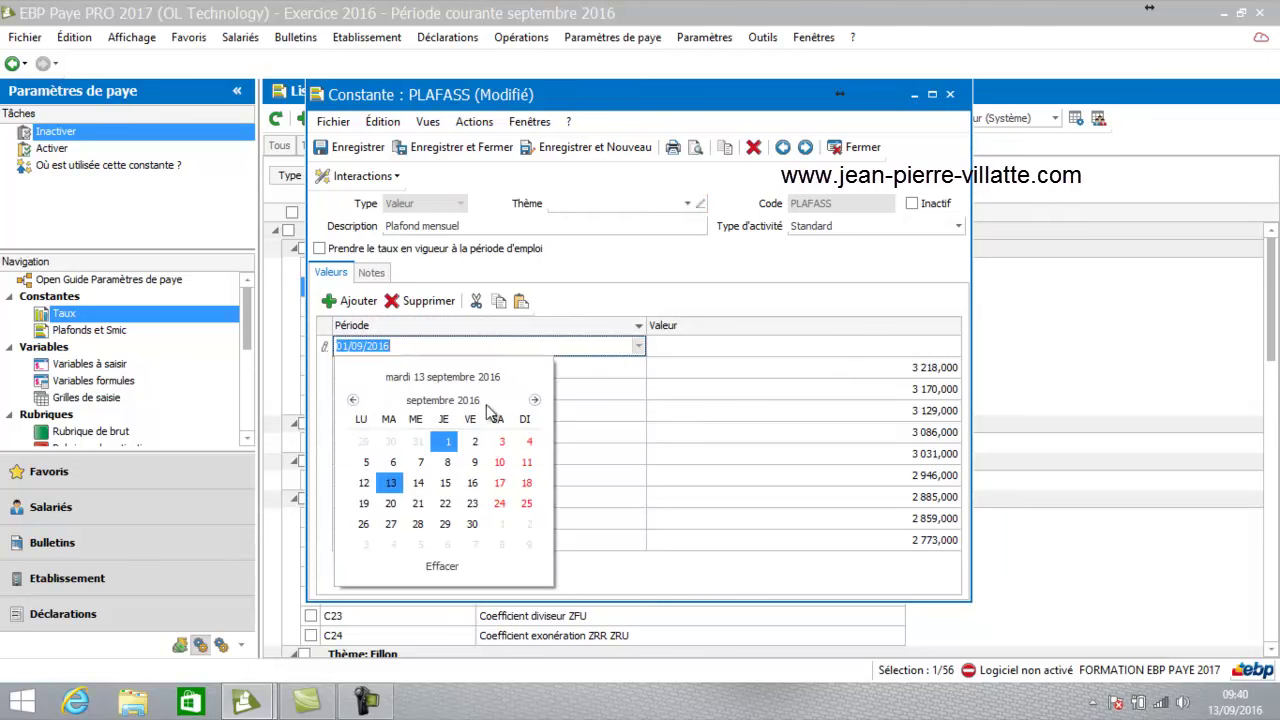
left_click(445, 402)
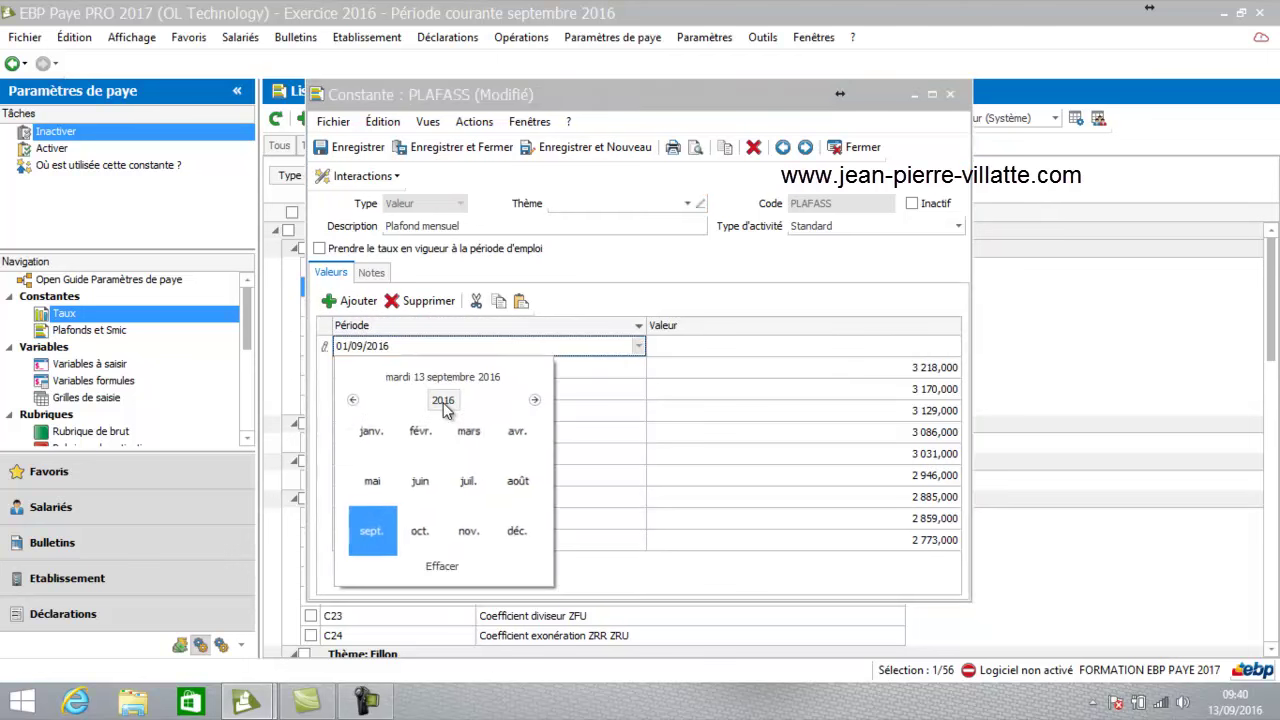
left_click(535, 400)
left_click(367, 440)
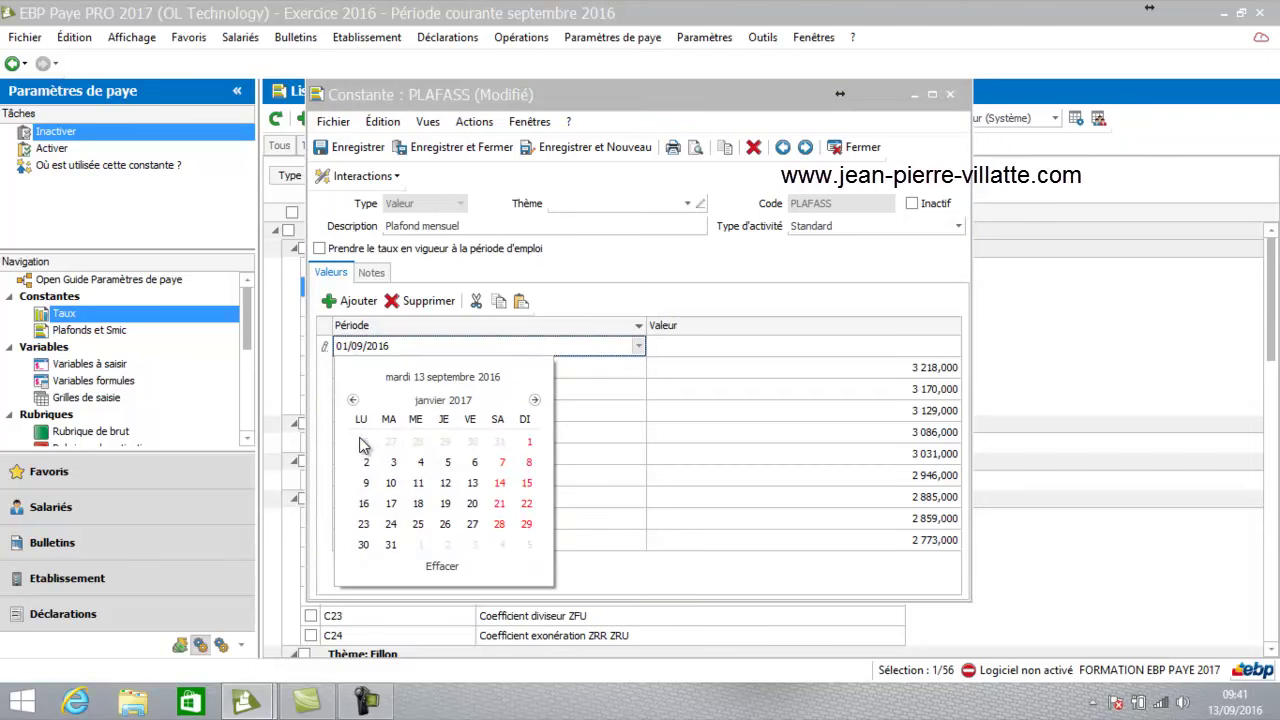
left_click(529, 442)
- Set the January 2017 value of PLAFASS to 3318, then save and close the constant
left_click(889, 345)
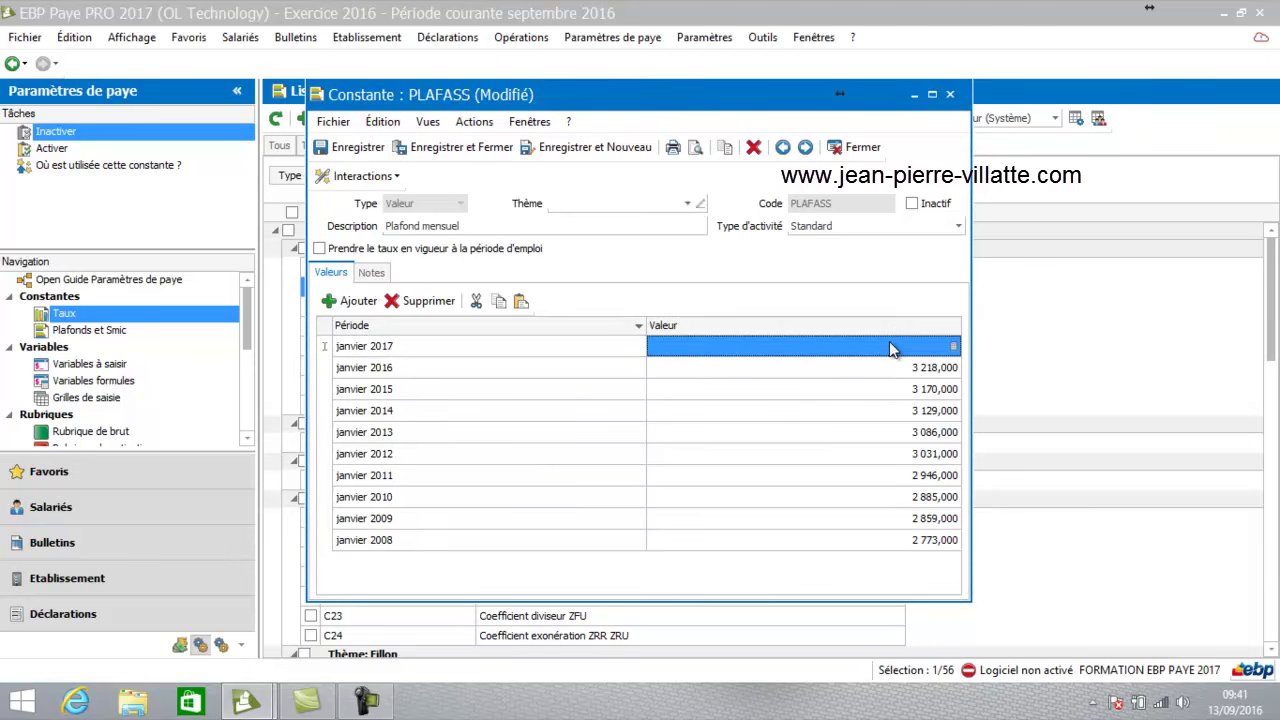
left_click(889, 345)
type("3 2")
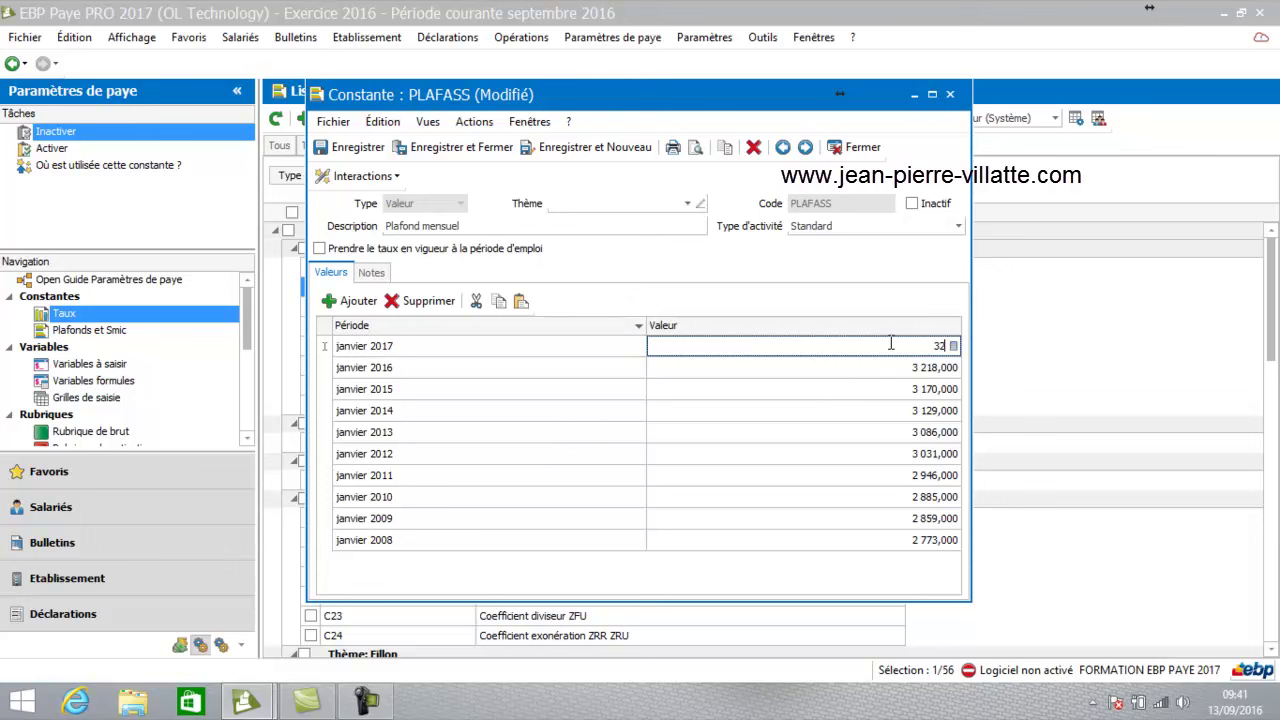
type("18")
key("Return")
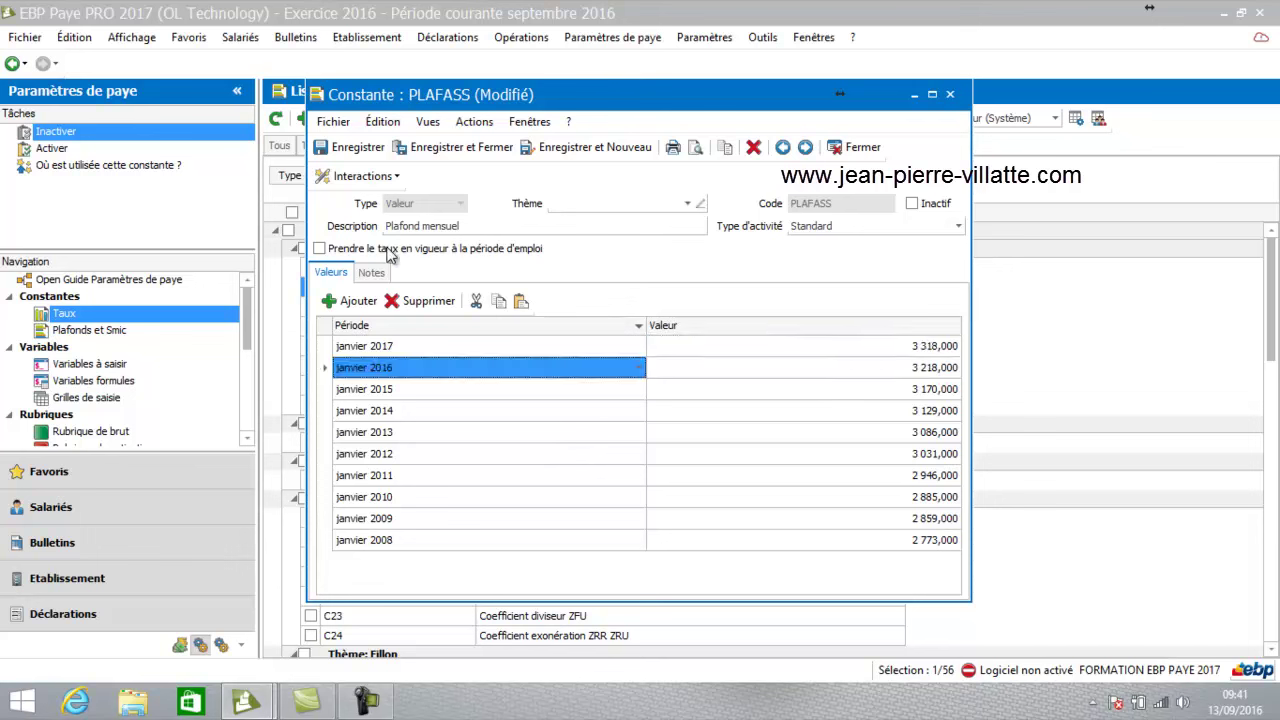
left_click(470, 149)
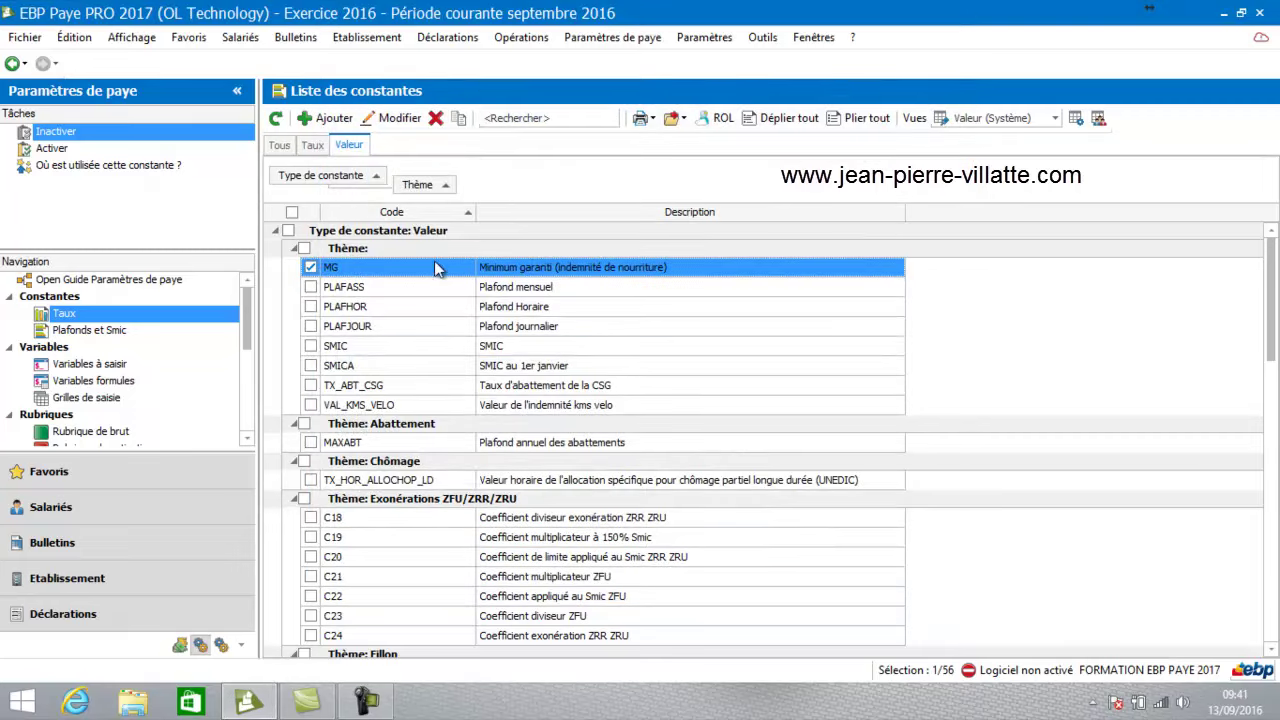
- Open the SMIC constant to review its values by period, then close it
left_click(393, 360)
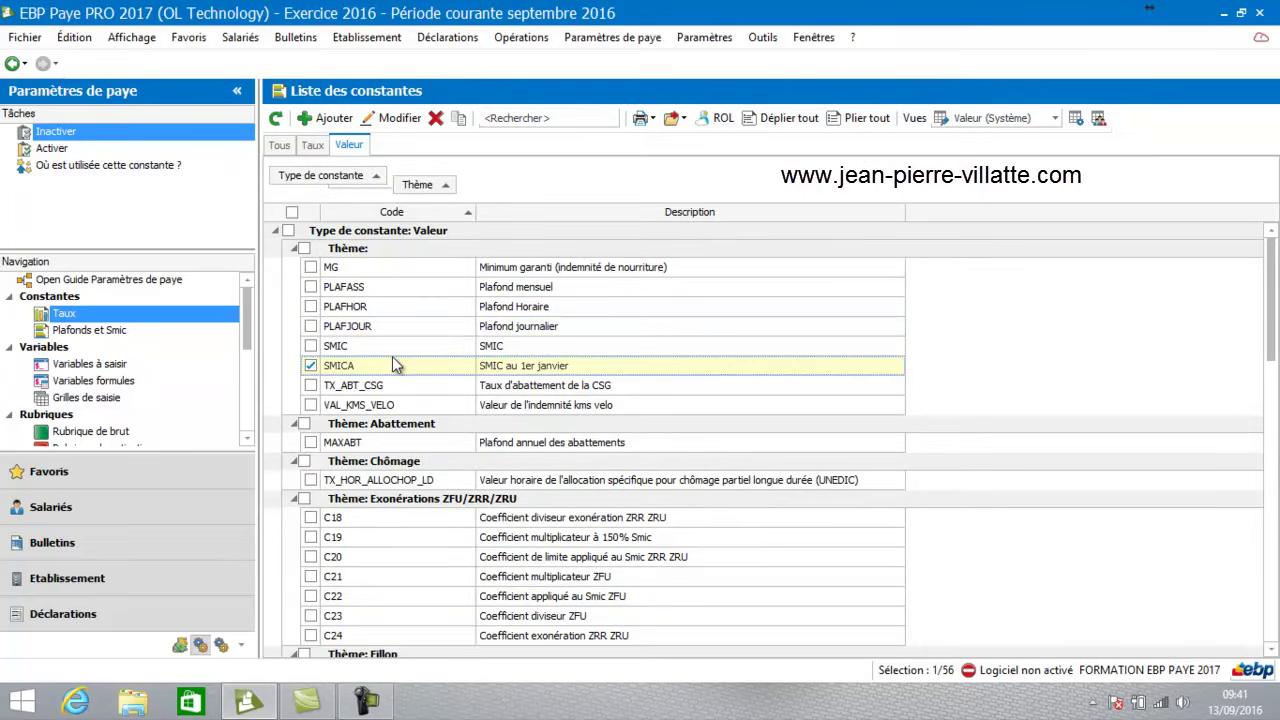
double_click(401, 352)
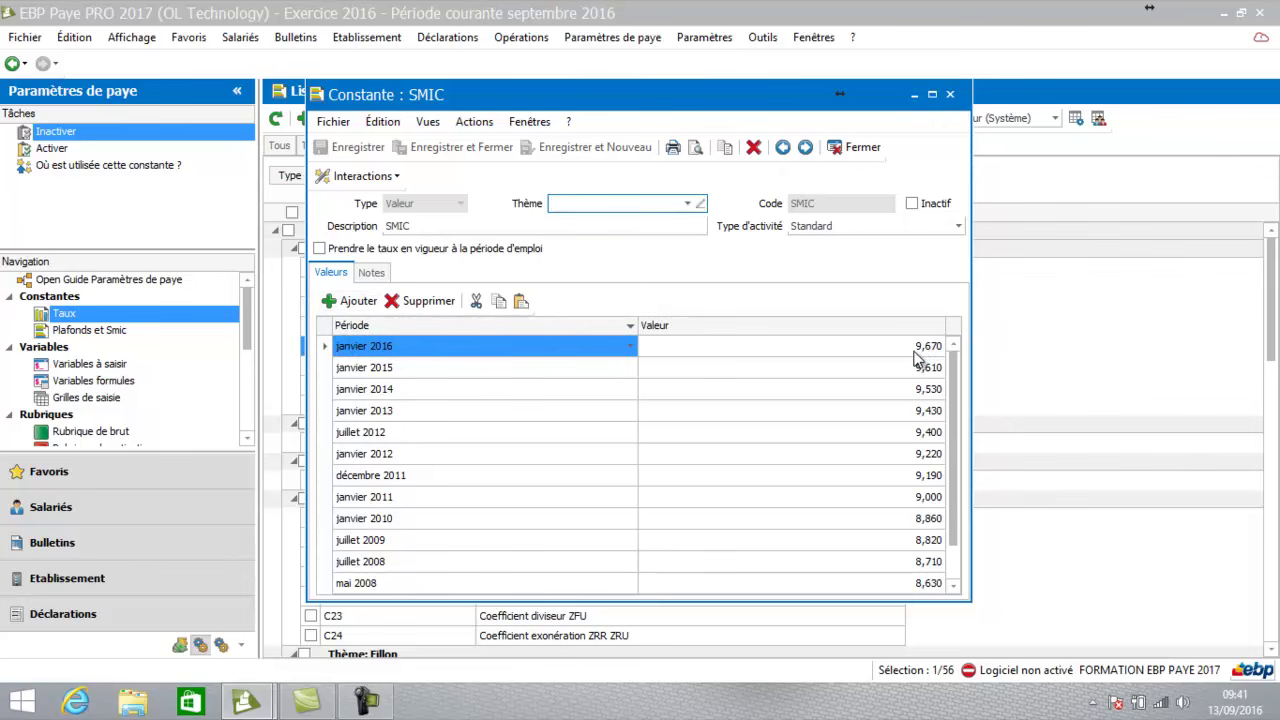
left_click(861, 147)
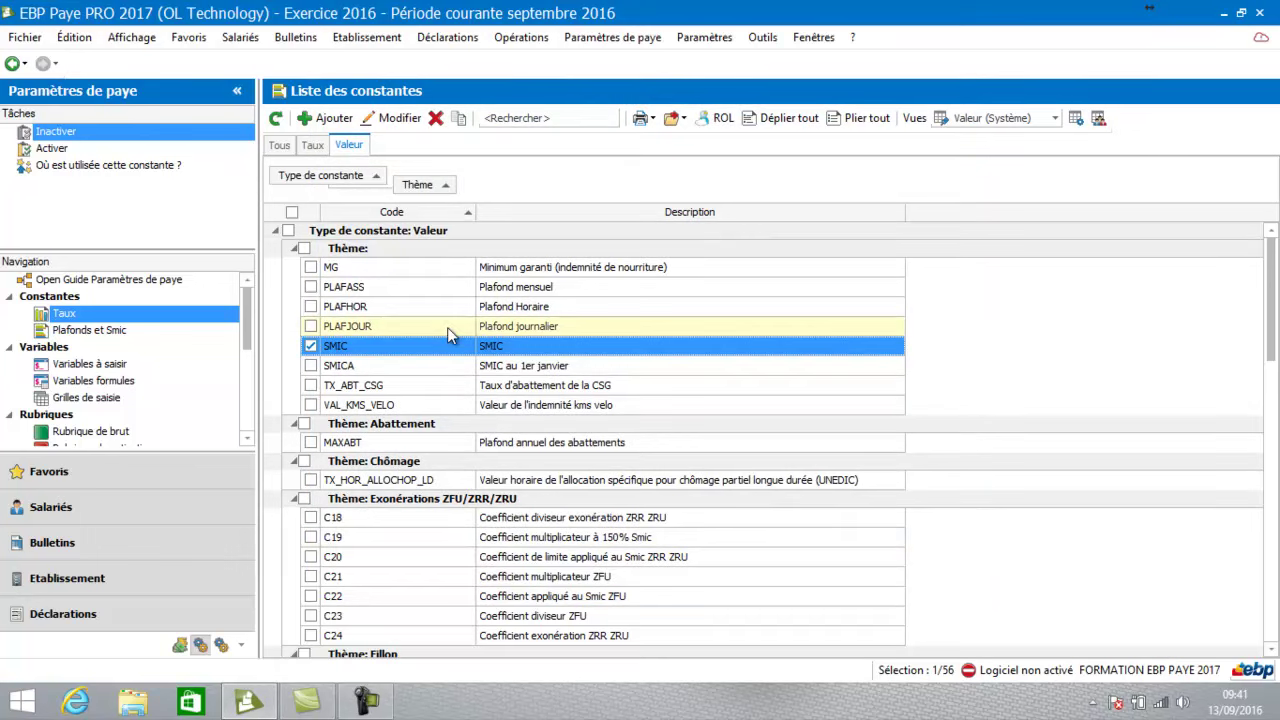
- Filter the value constants by the theme FORMATION PAYE 2017 and review the VPANIER# constant's value
left_click(450, 185)
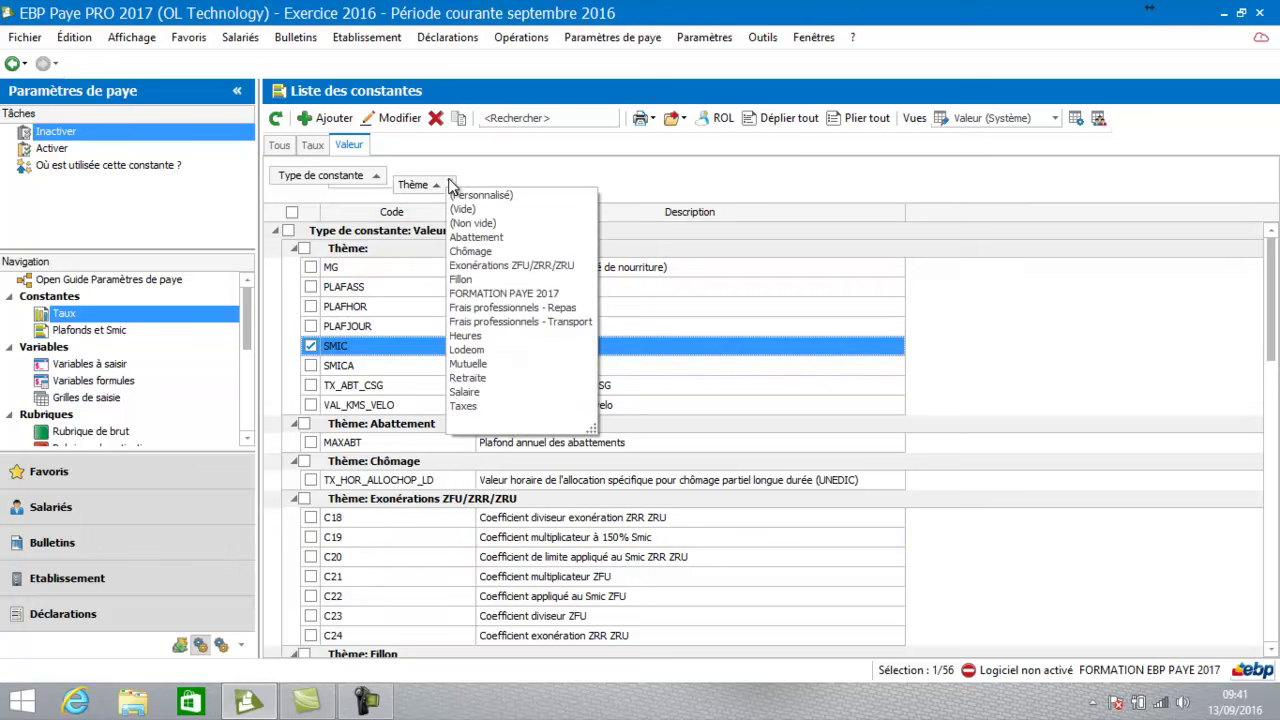
left_click(465, 295)
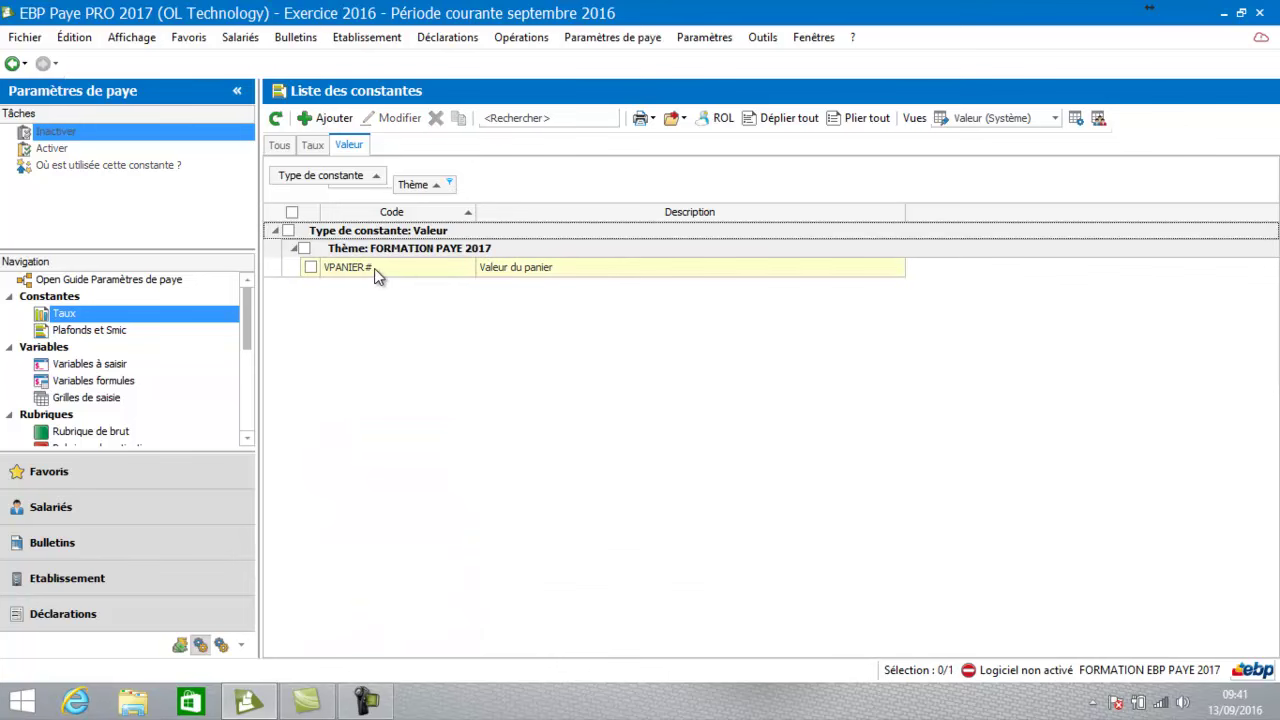
left_click(409, 266)
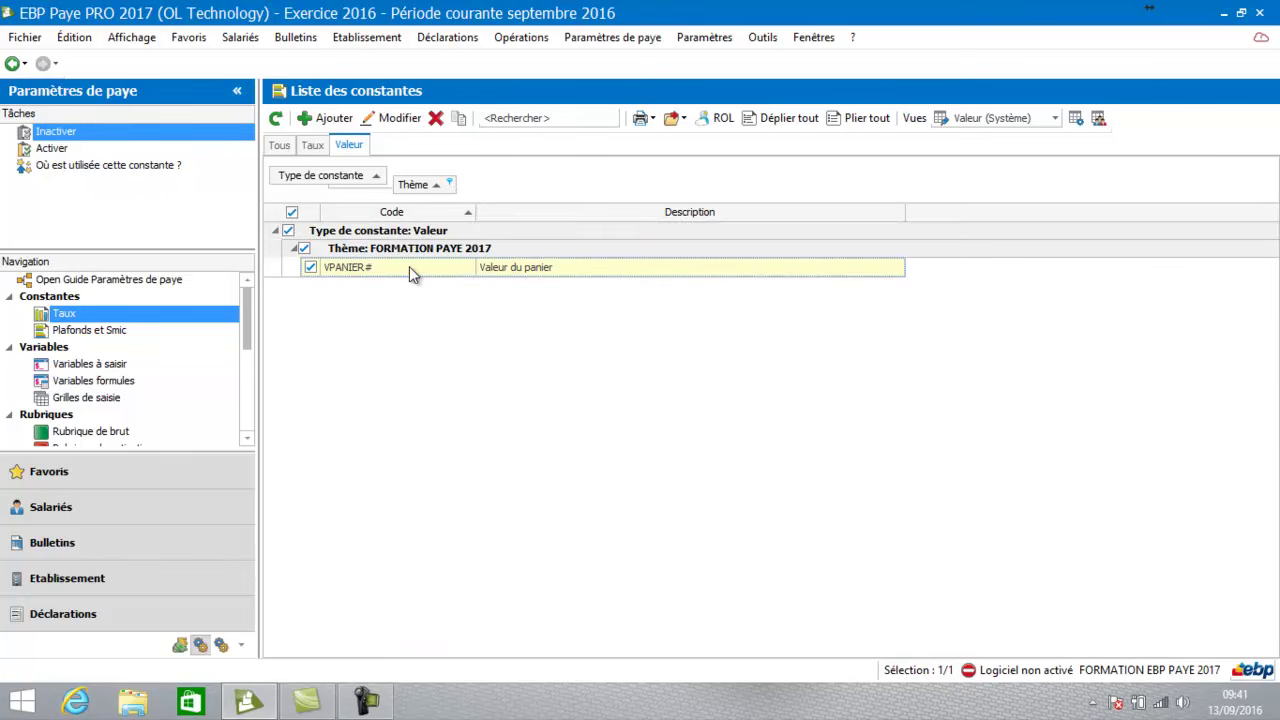
double_click(409, 266)
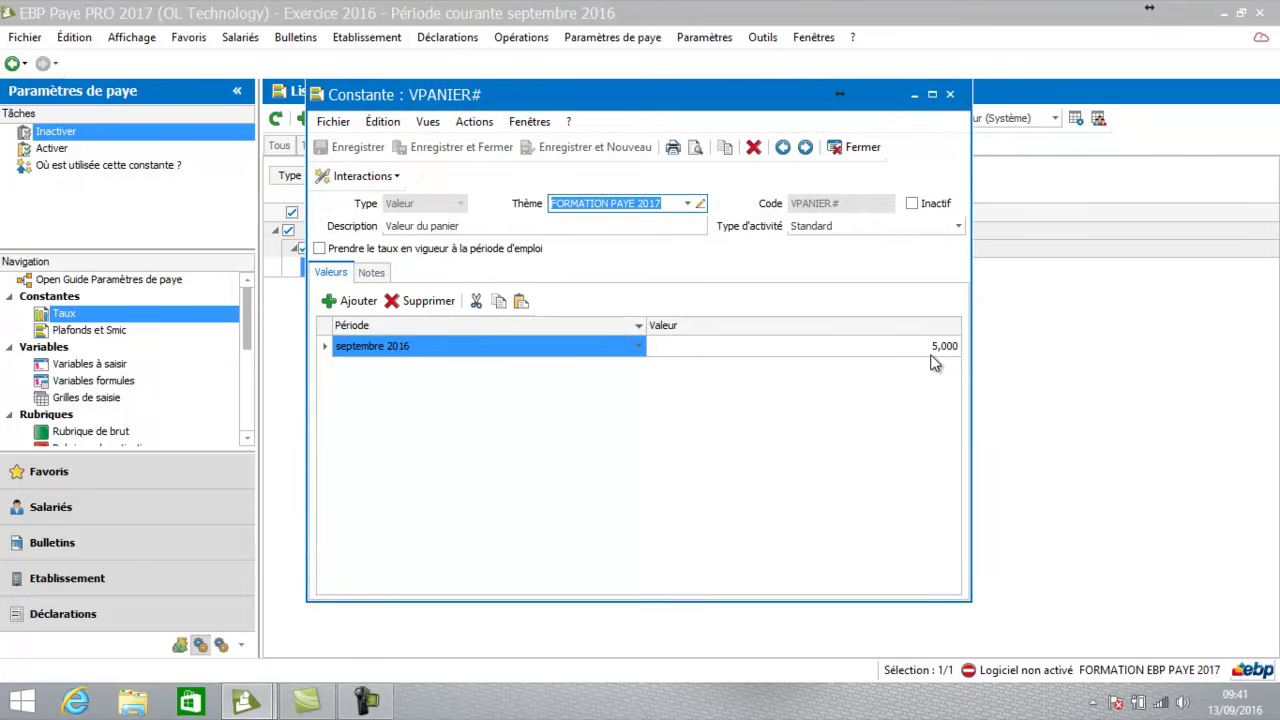
left_click(855, 150)
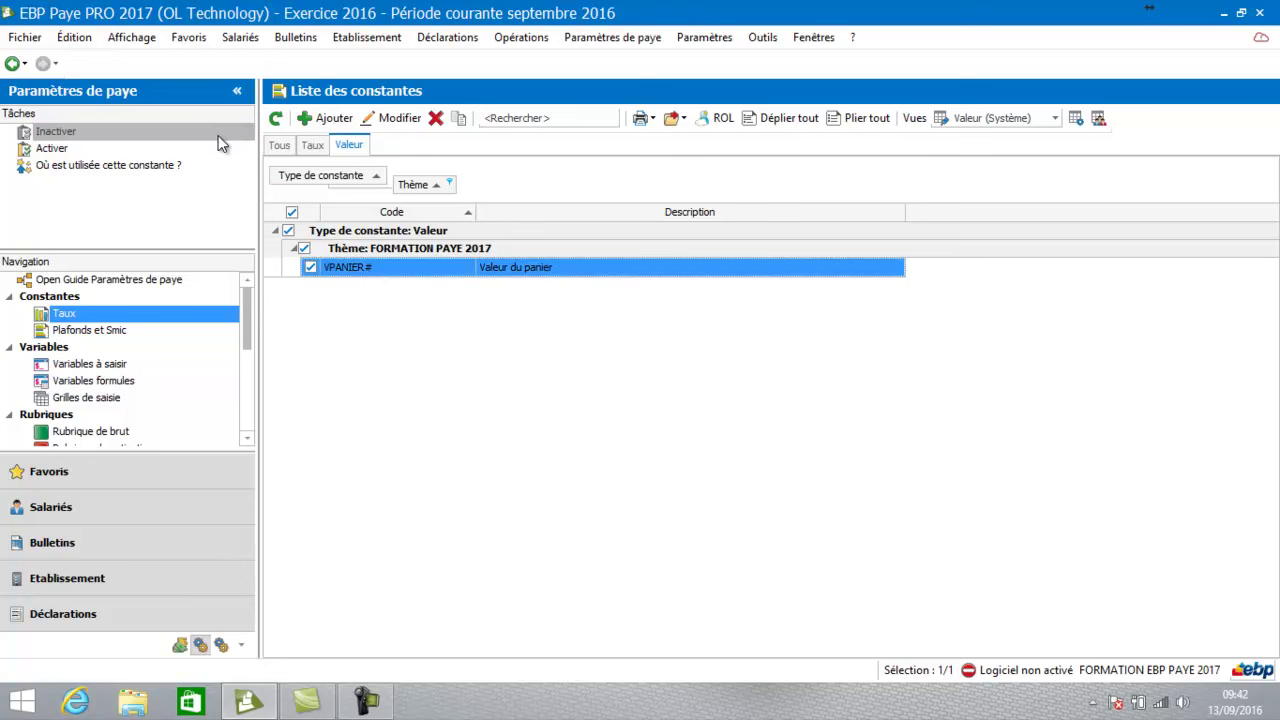
- Open the unemployment constant CHOM among the rate constants and add a line for period 01/2017
left_click(313, 146)
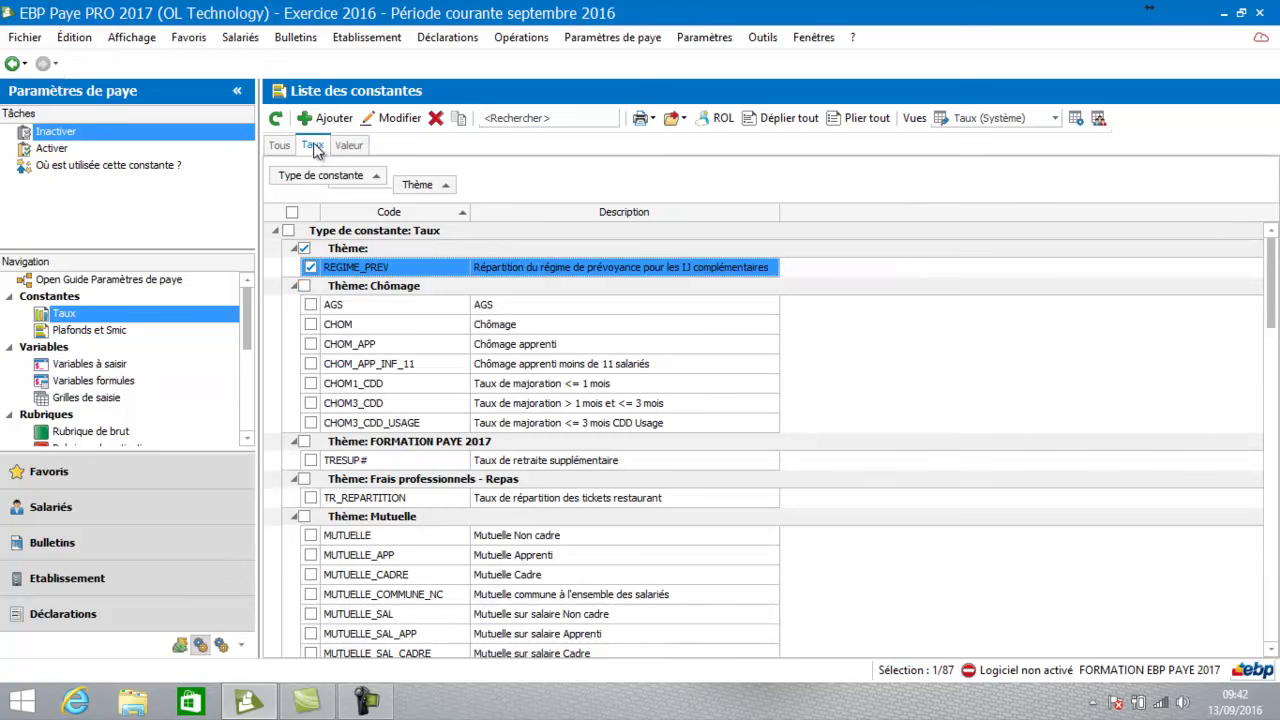
left_click(453, 324)
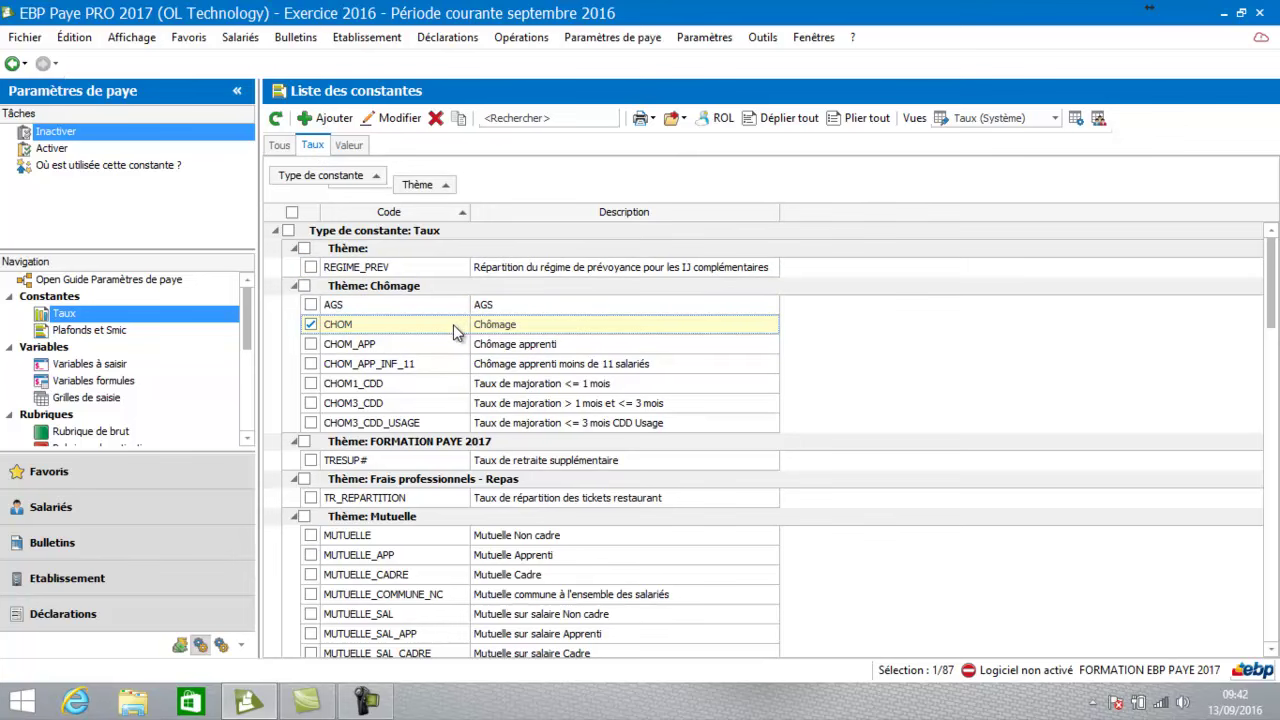
double_click(453, 324)
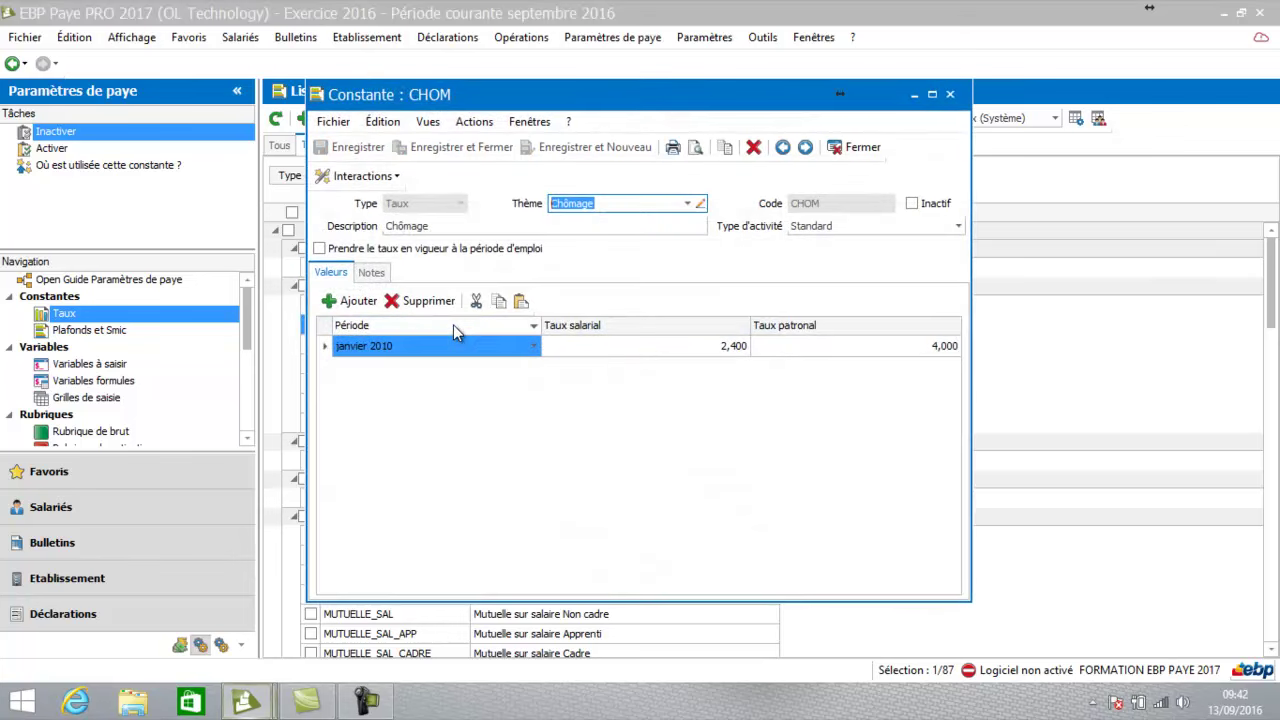
left_click(352, 300)
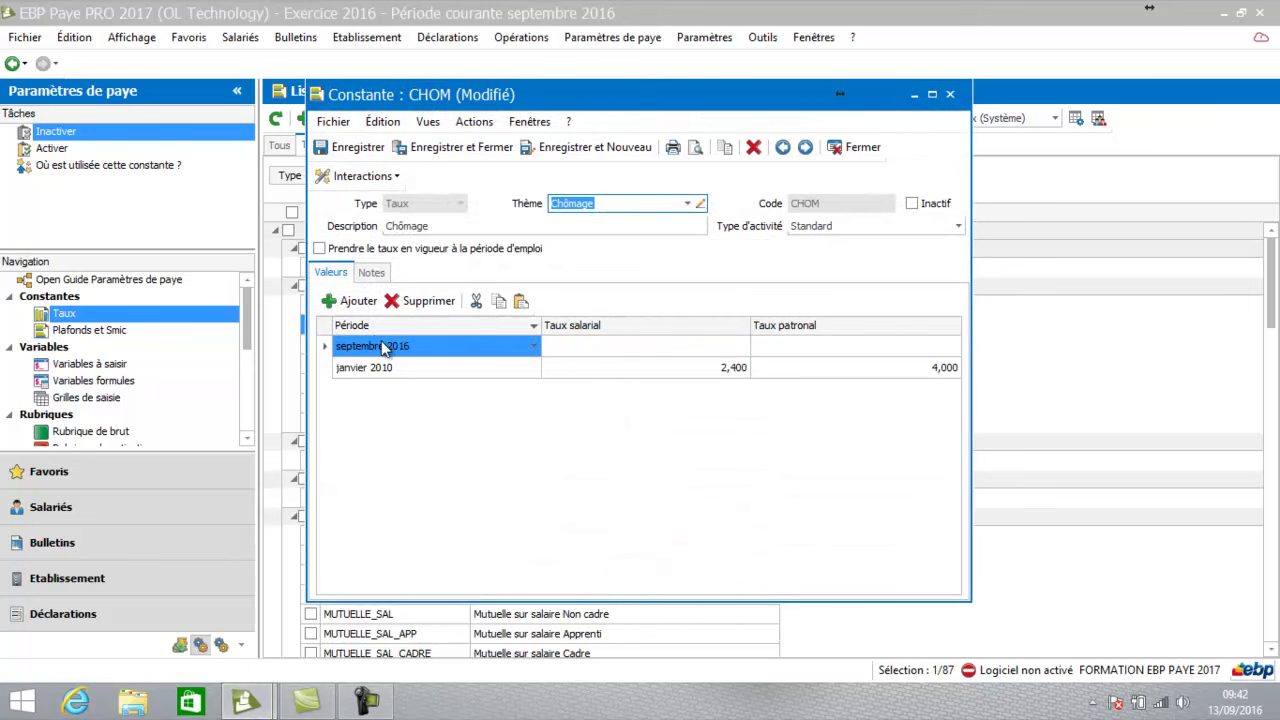
type("01/2017")
- Set CHOM's January 2017 employee rate to 2,4 and employer rate to 4,1, then save and close it
left_click(723, 346)
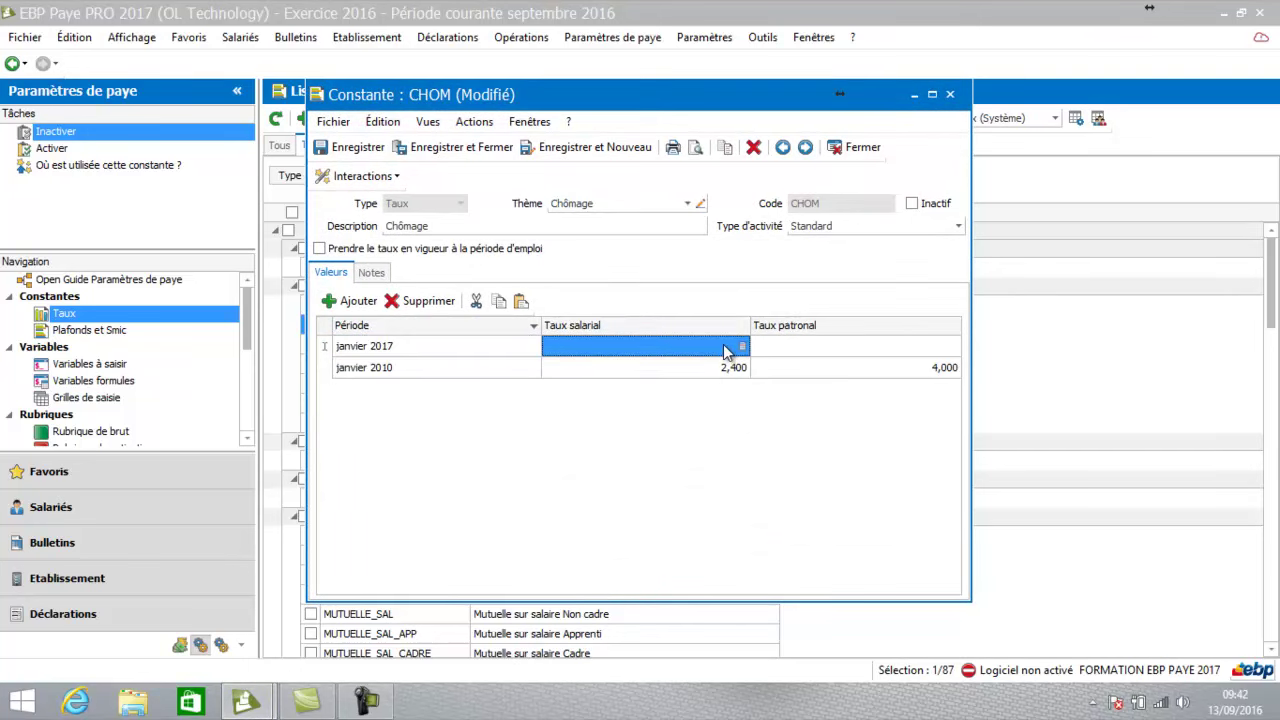
left_click(723, 345)
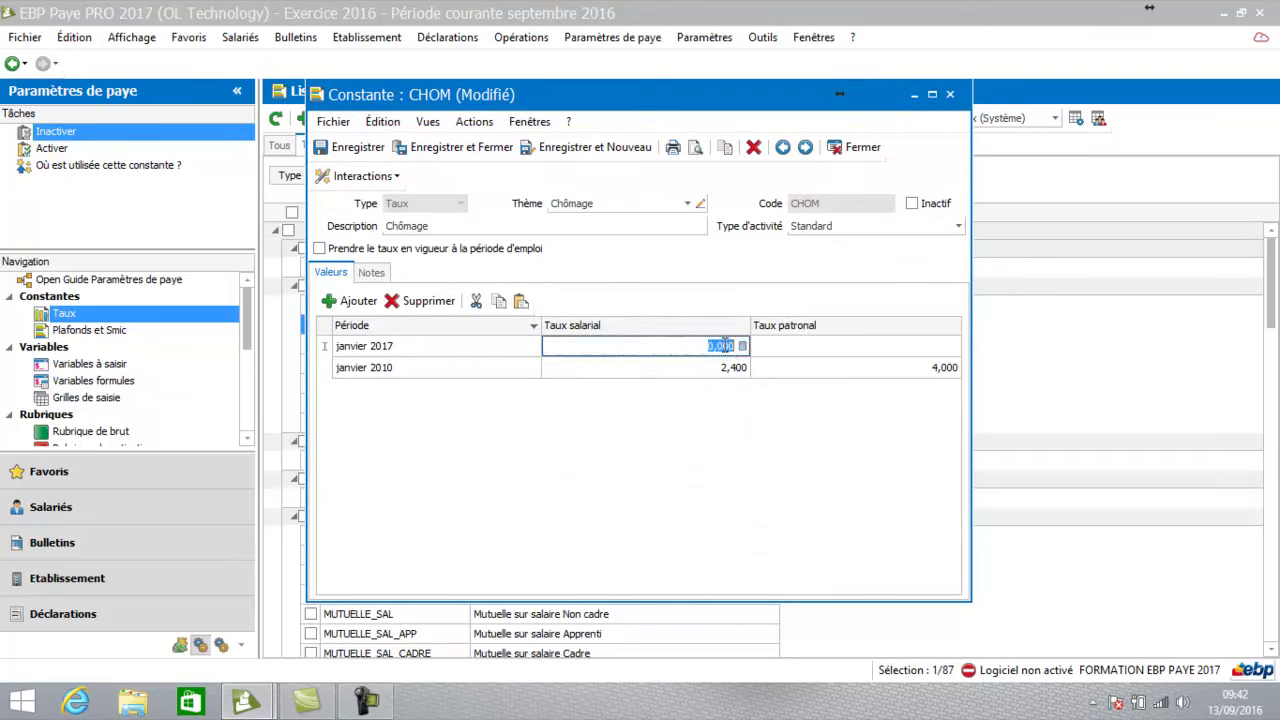
type("2,4")
key("Tab")
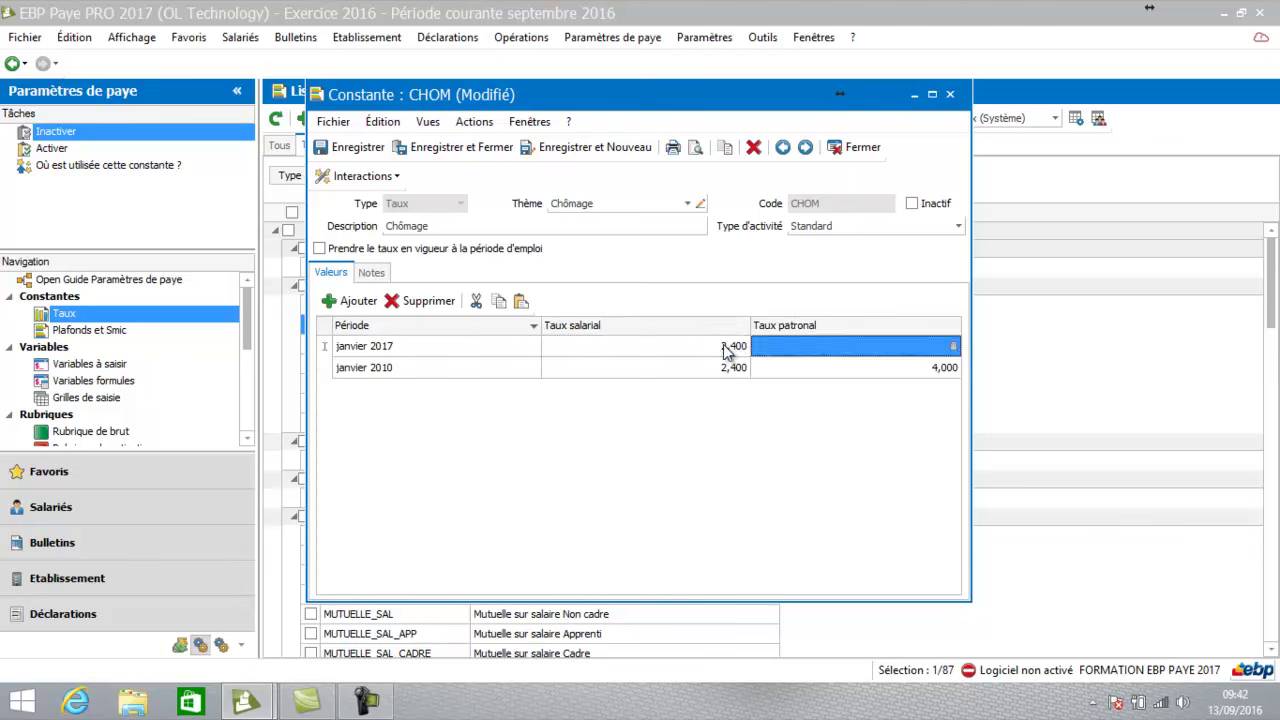
type("4,1")
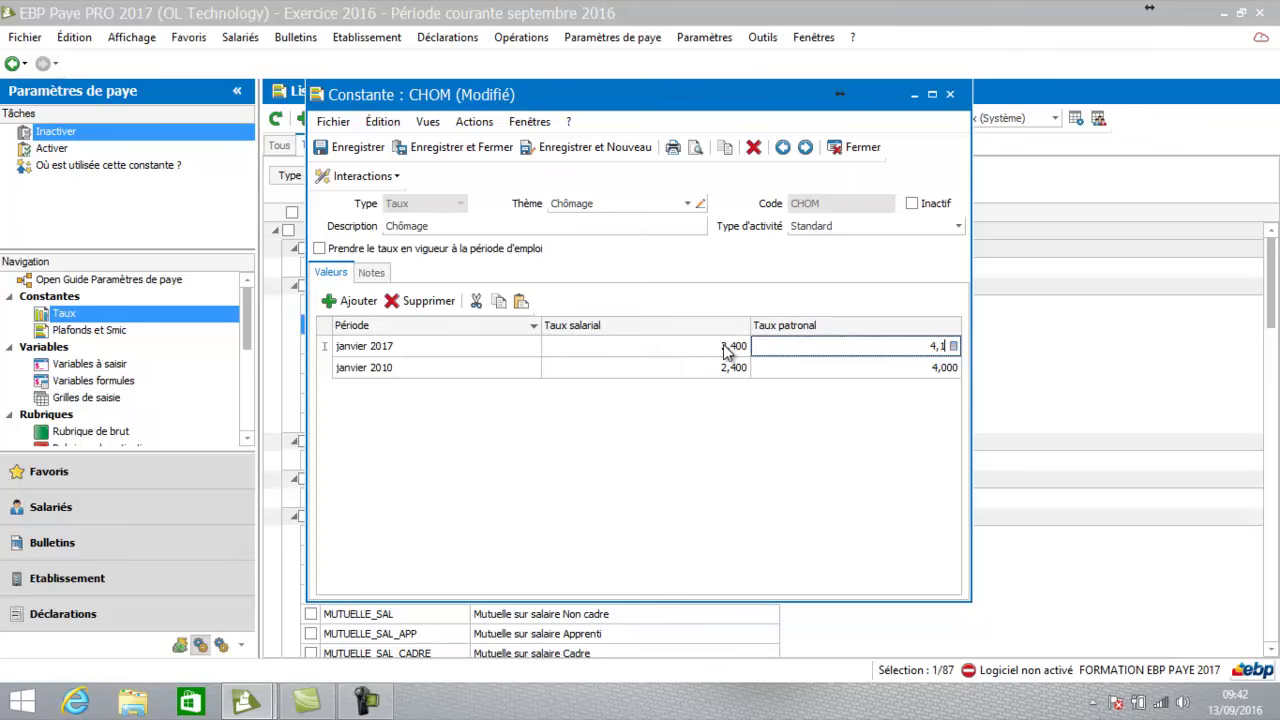
key("Tab")
left_click(469, 148)
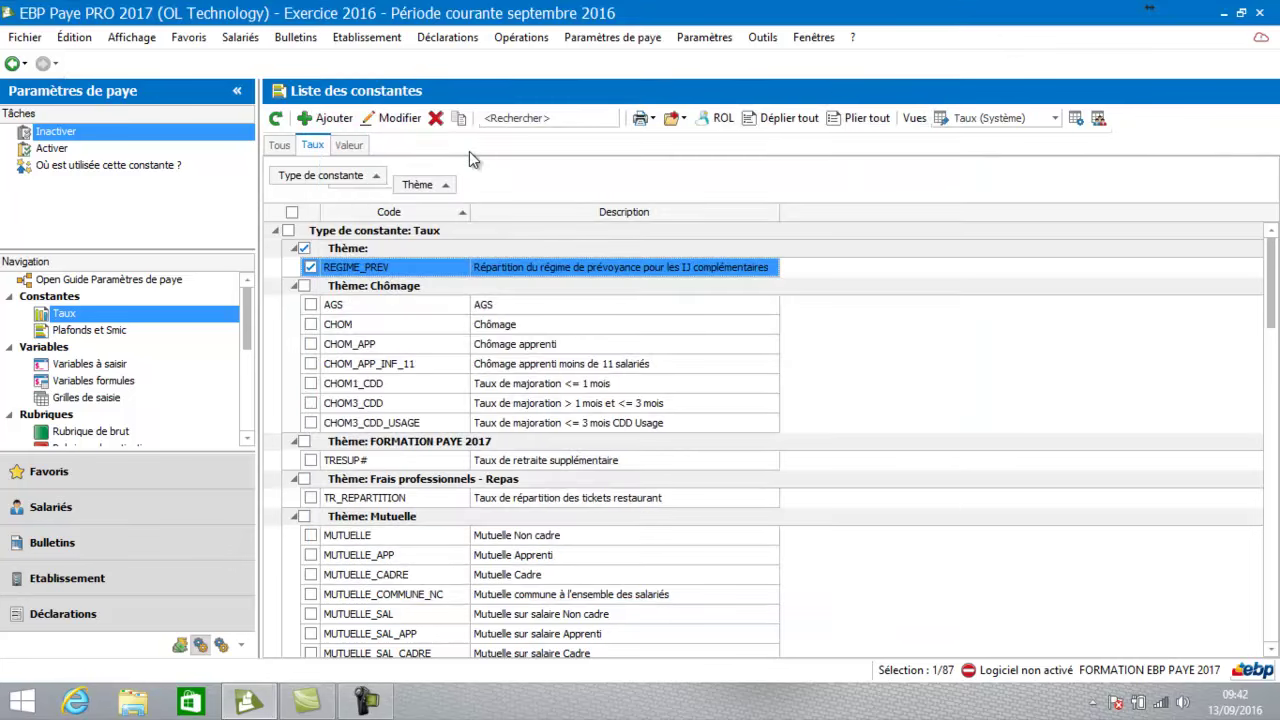
- Filter the rate constants by the theme FORMATION PAYE 2017 and review the TRESUP# constant's rates
left_click(451, 184)
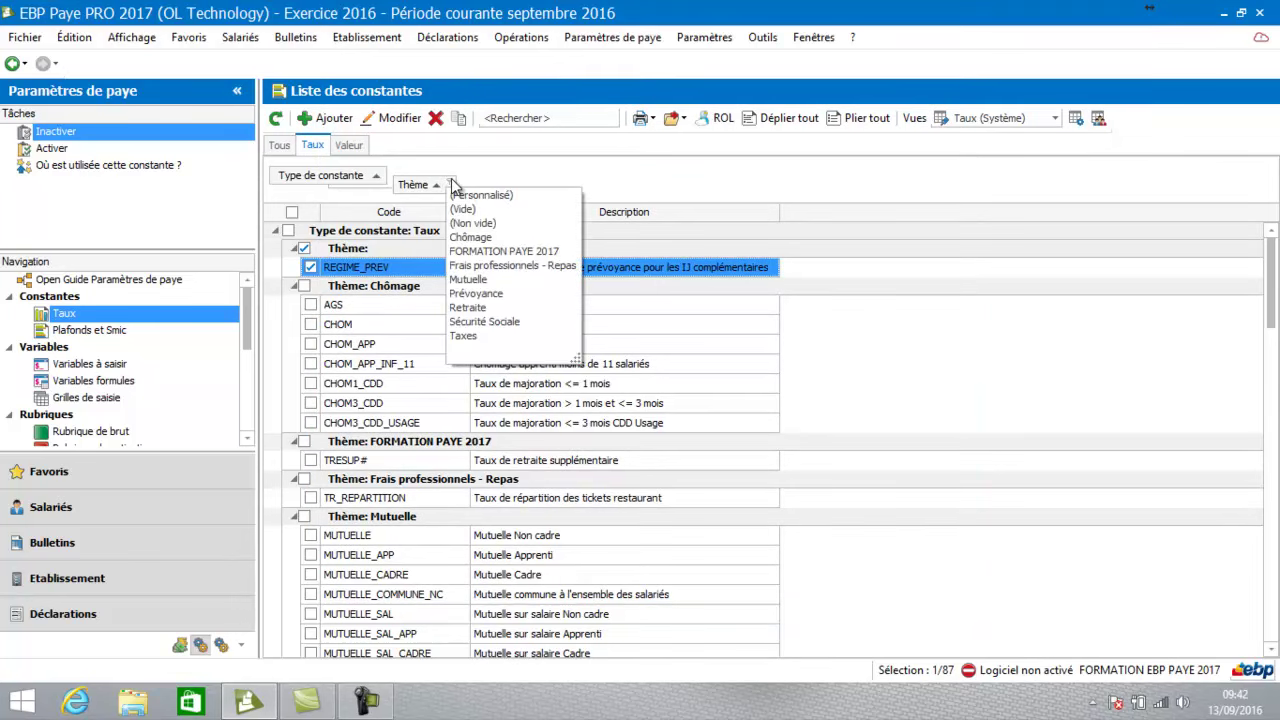
left_click(462, 252)
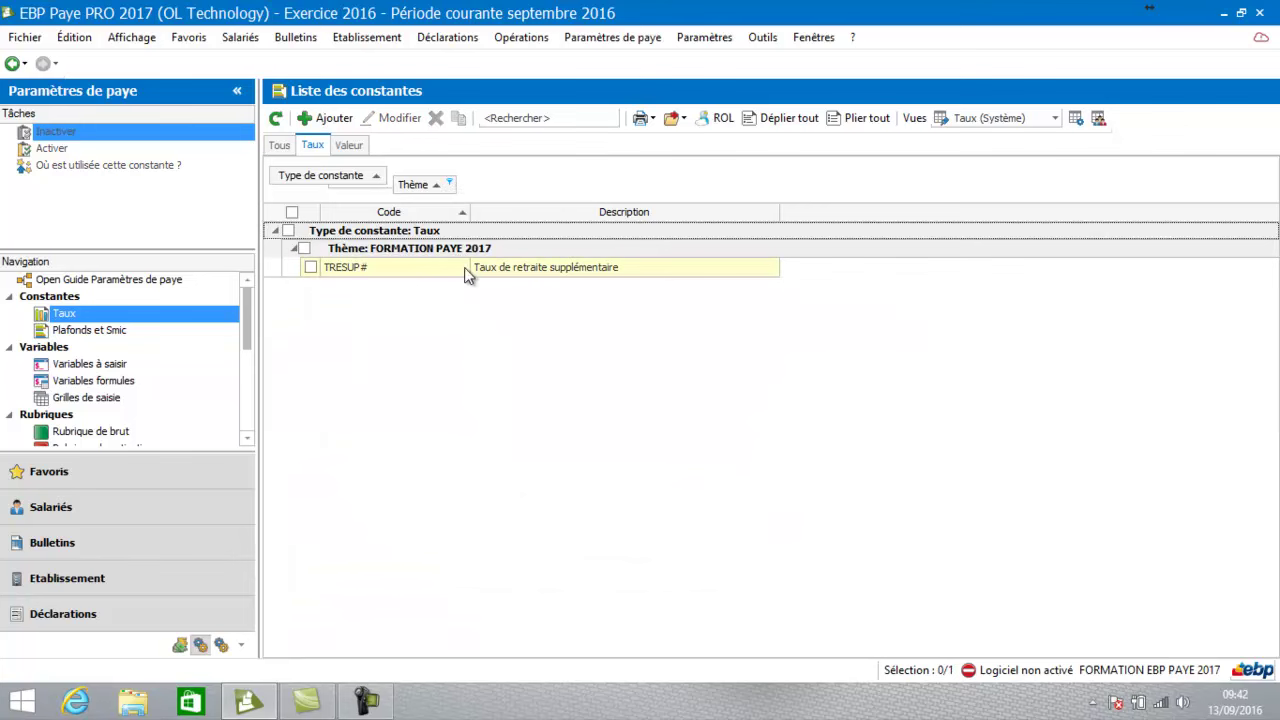
left_click(495, 266)
double_click(495, 267)
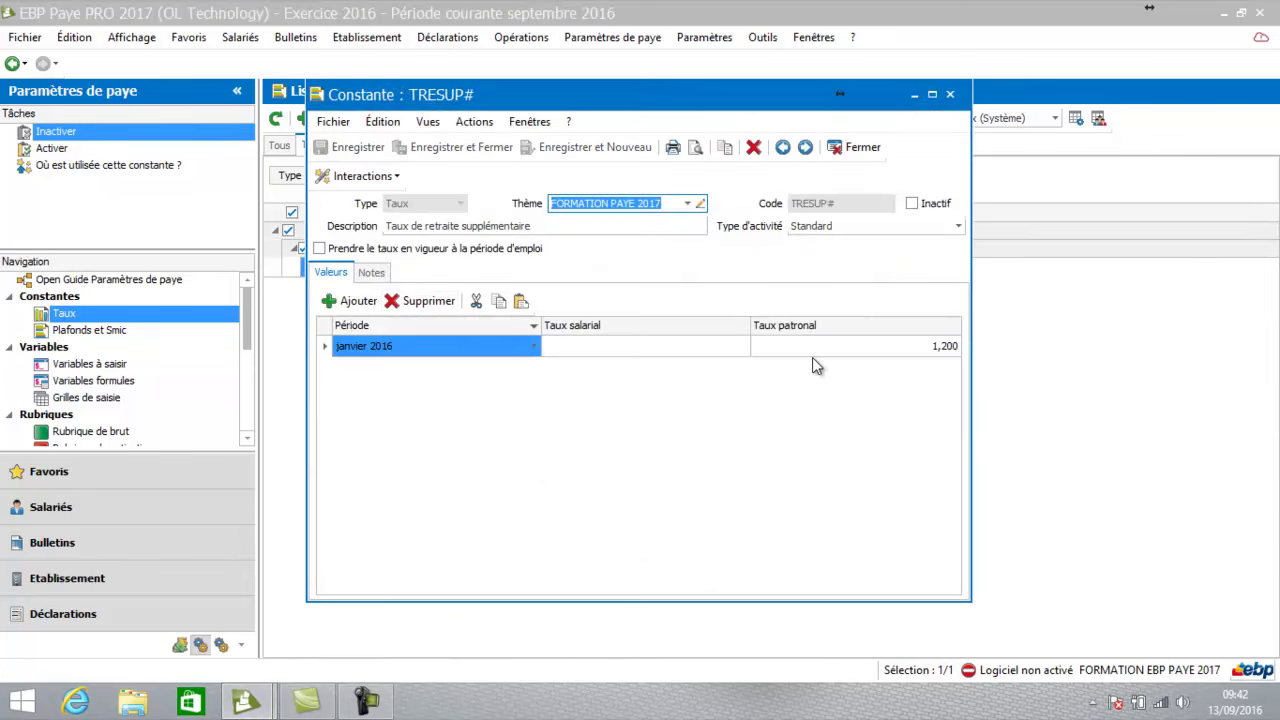
left_click(855, 147)
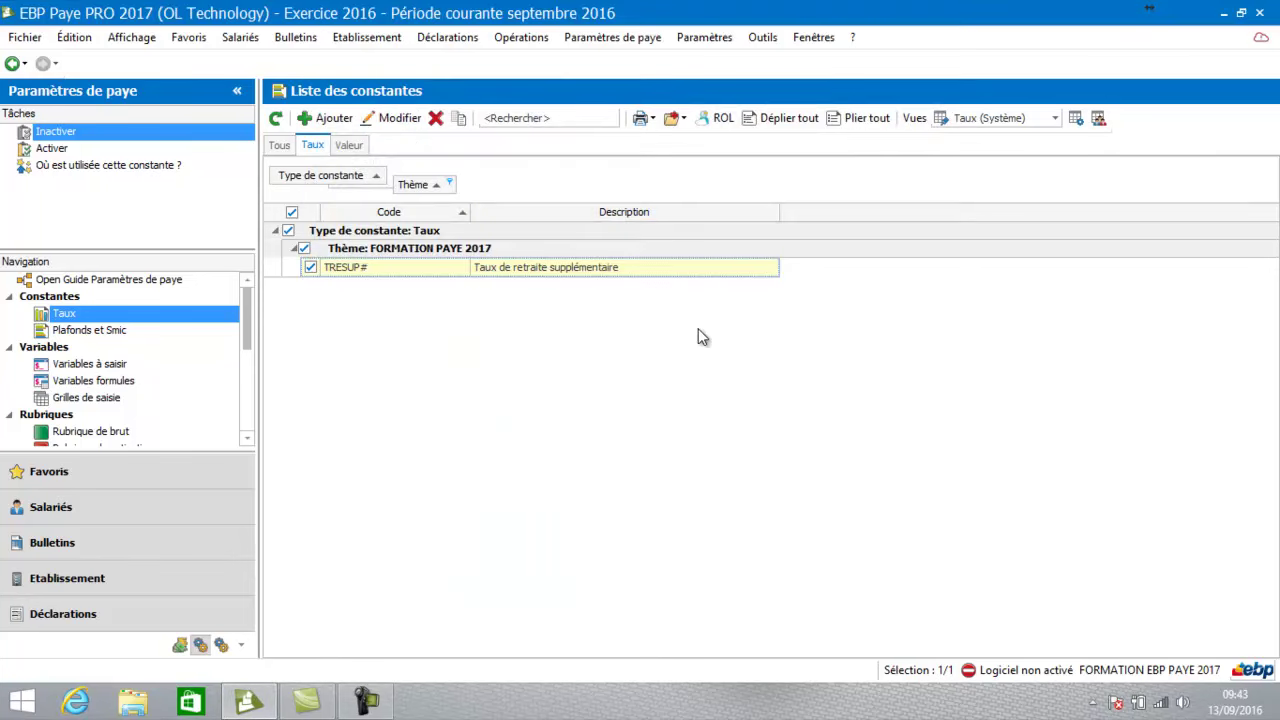